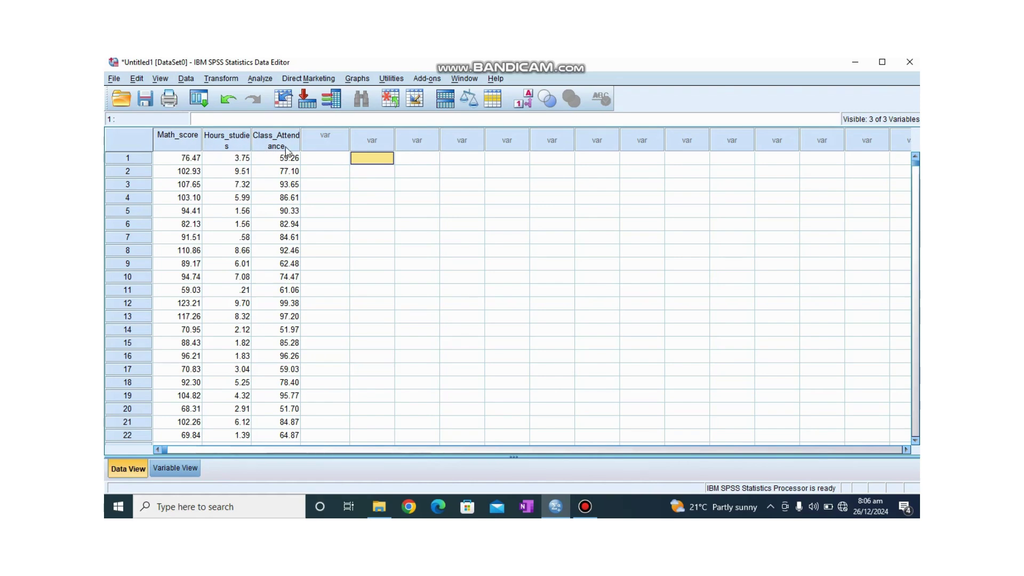
Set up a linear regression with Math_score as the dependent variable and Hours_studies as the independent variable
{"action": "left_click", "coordinate": [321, 158]}
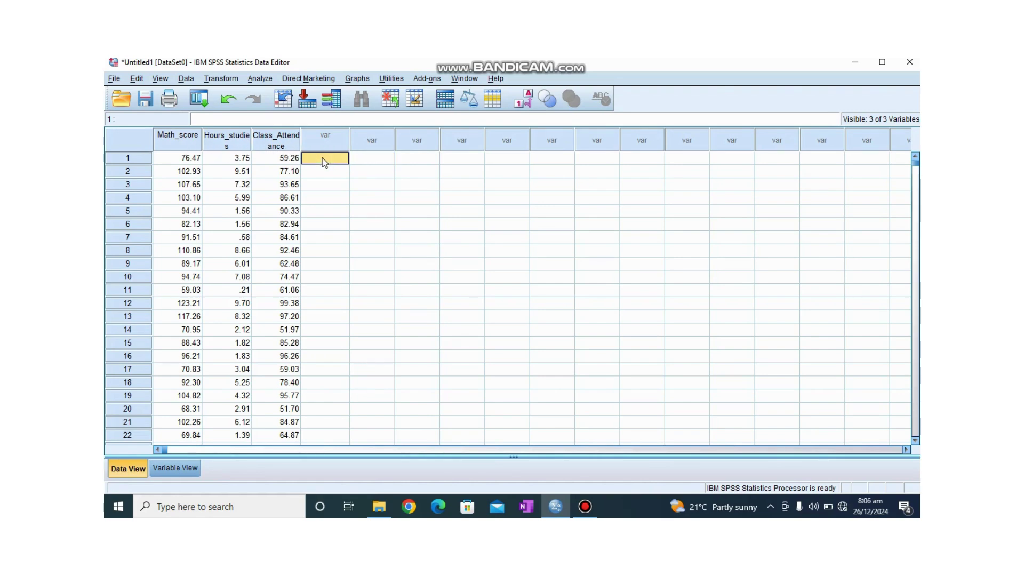
{"action": "left_click", "coordinate": [329, 172]}
{"action": "left_click", "coordinate": [260, 80]}
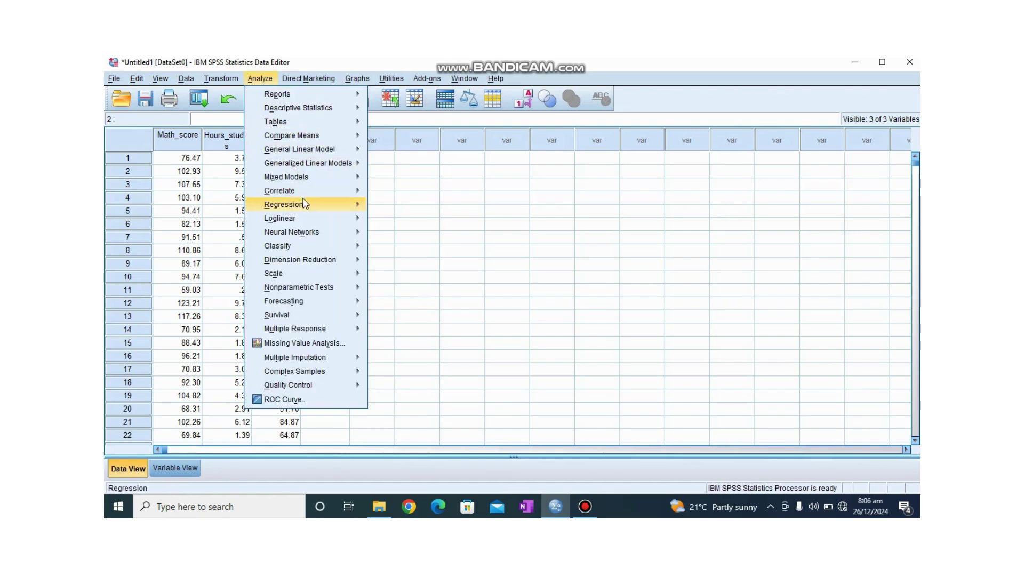
{"action": "mouse_move", "coordinate": [310, 205]}
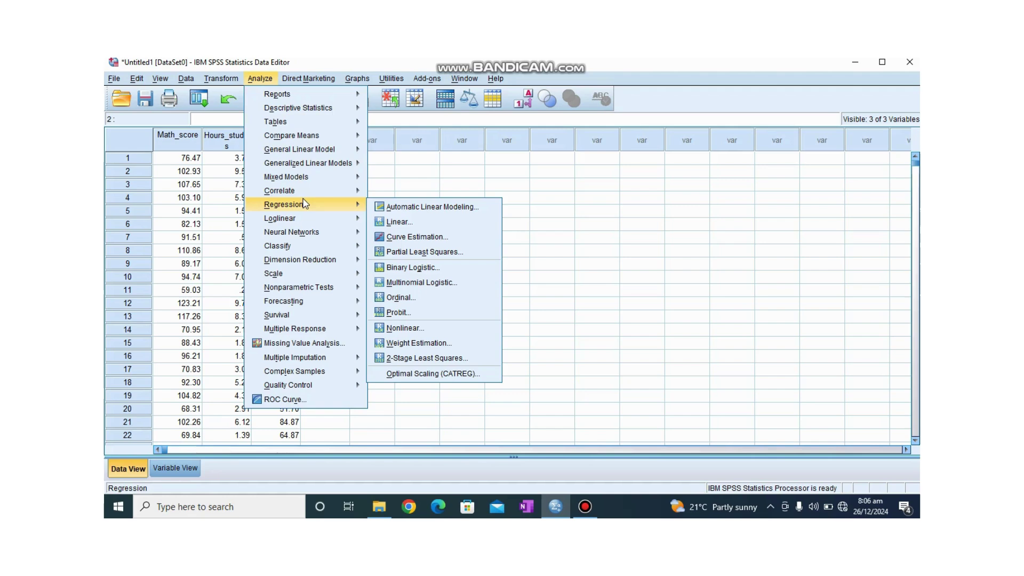
{"action": "left_click", "coordinate": [382, 225]}
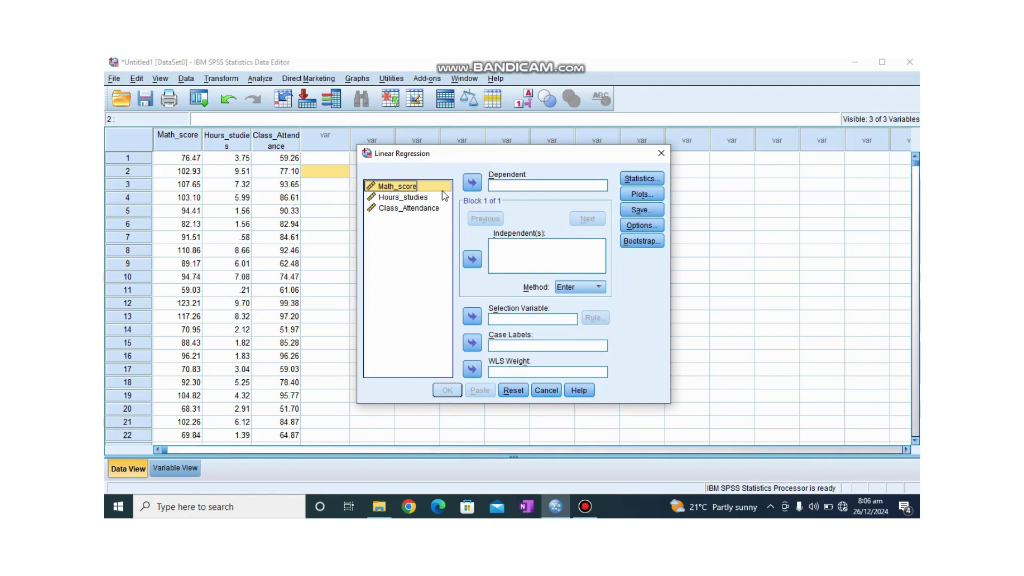
{"action": "left_click", "coordinate": [472, 184]}
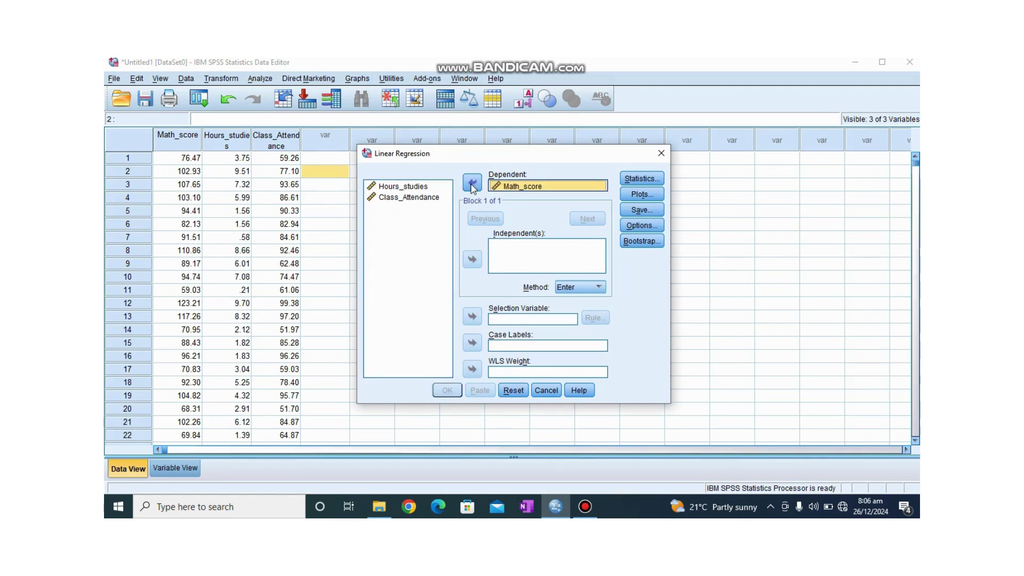
{"action": "left_click", "coordinate": [420, 188]}
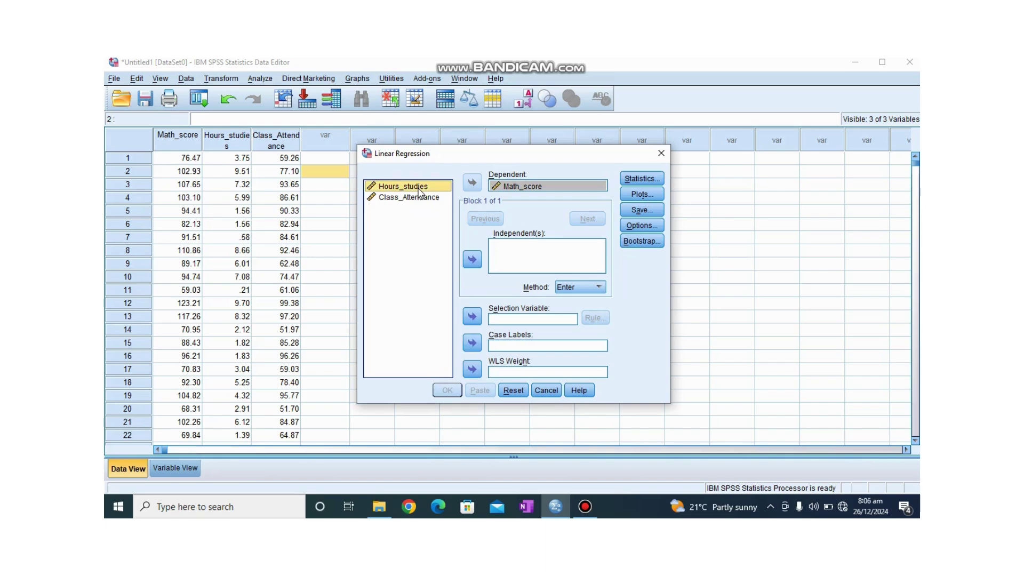
{"action": "left_click", "coordinate": [472, 261]}
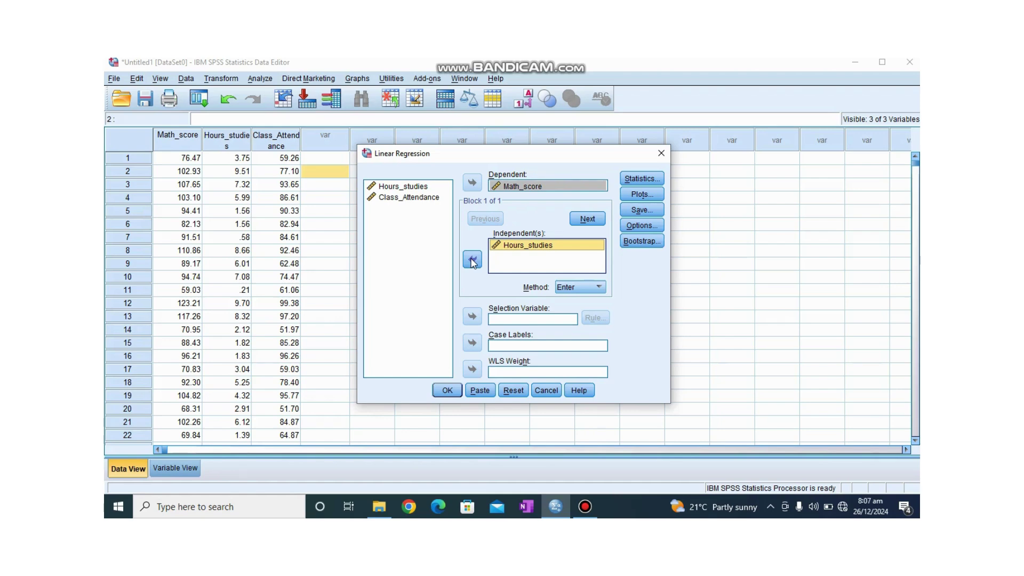
Add Descriptives to the regression statistics, keeping Estimates and Model fit, and run the analysis
{"action": "left_click", "coordinate": [656, 184]}
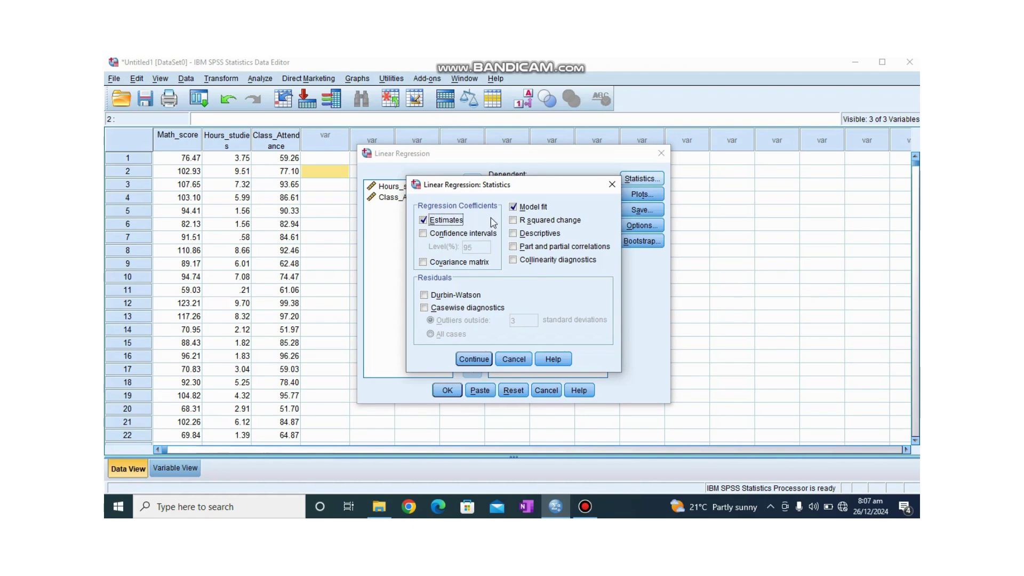
{"action": "left_click", "coordinate": [514, 234]}
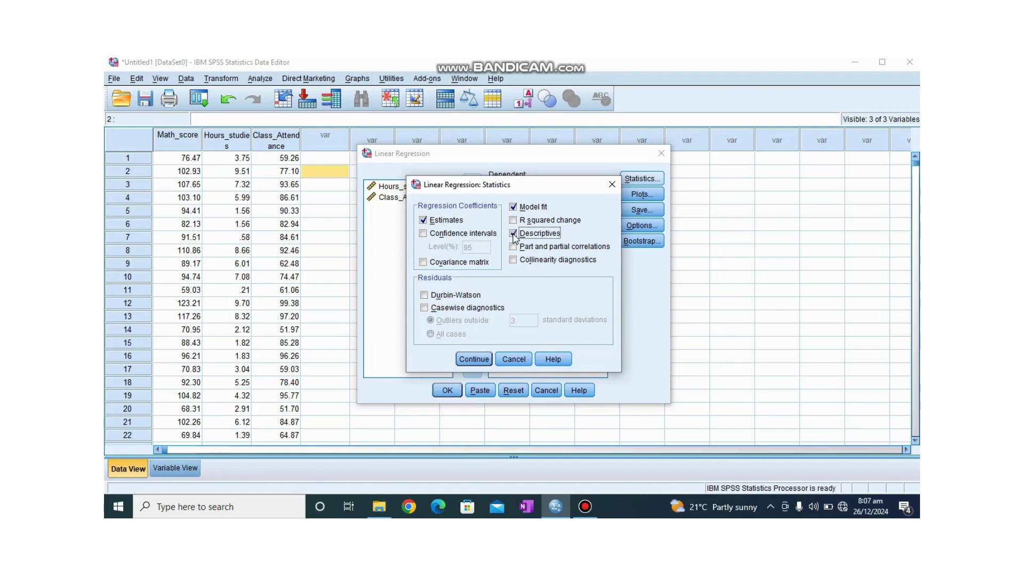
{"action": "left_click", "coordinate": [479, 361]}
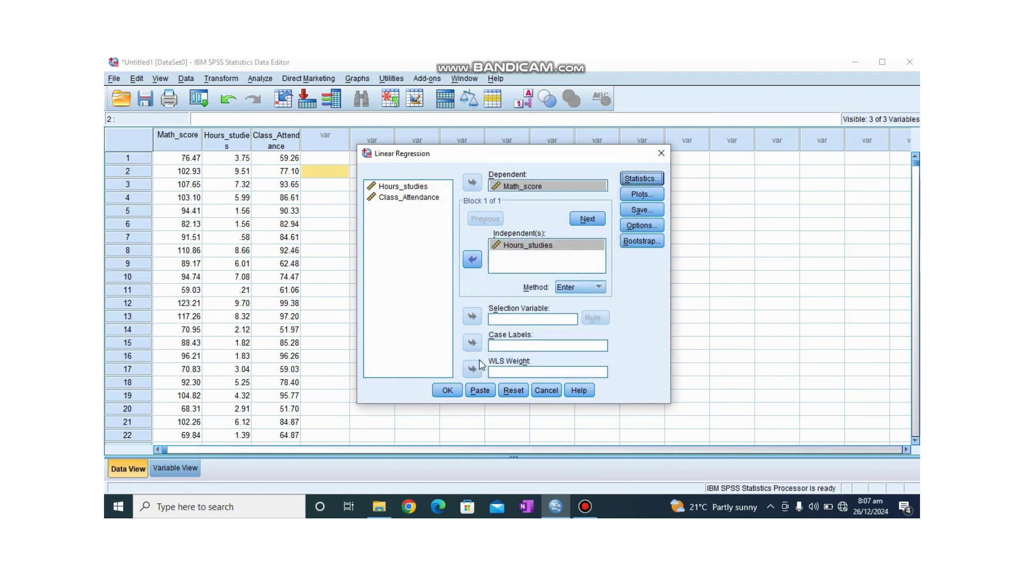
{"action": "left_click", "coordinate": [447, 392]}
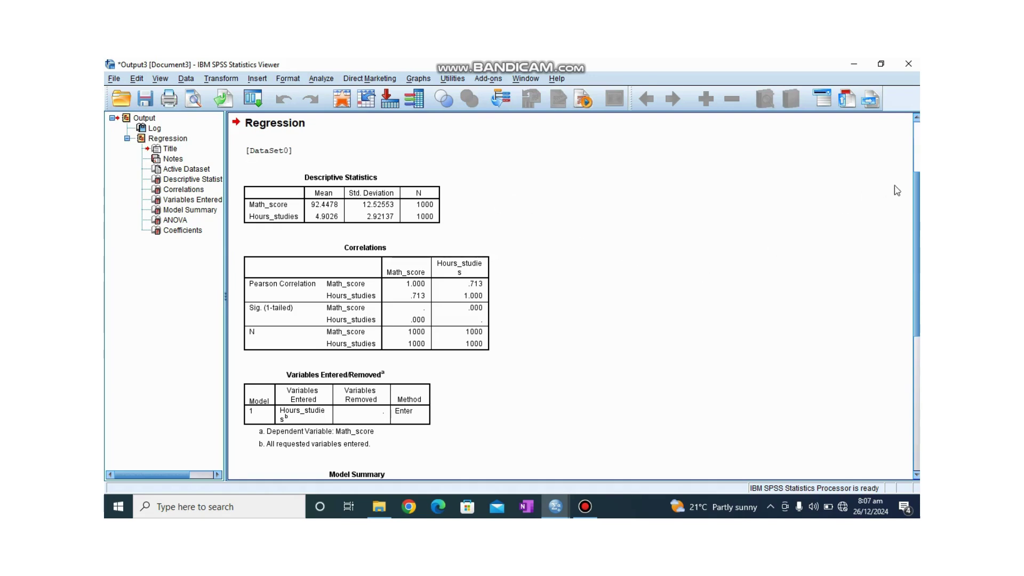
Examine the Descriptive Statistics and Correlations tables for Math_score and Hours_studies in the regression output
{"action": "left_click_drag", "start_coordinate": [916, 194], "coordinate": [917, 212]}
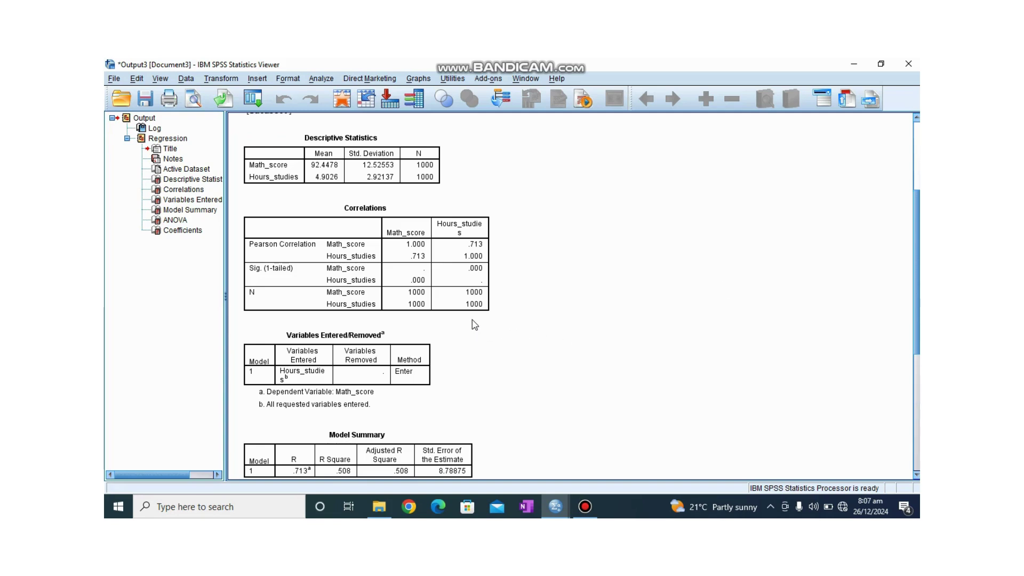
{"action": "left_click", "coordinate": [344, 265]}
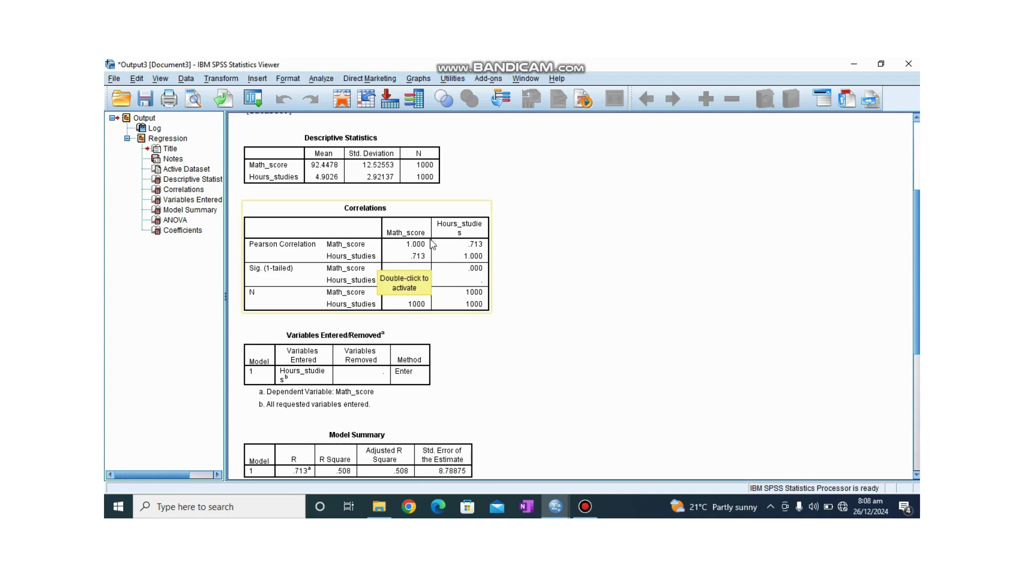
{"action": "left_click", "coordinate": [516, 255]}
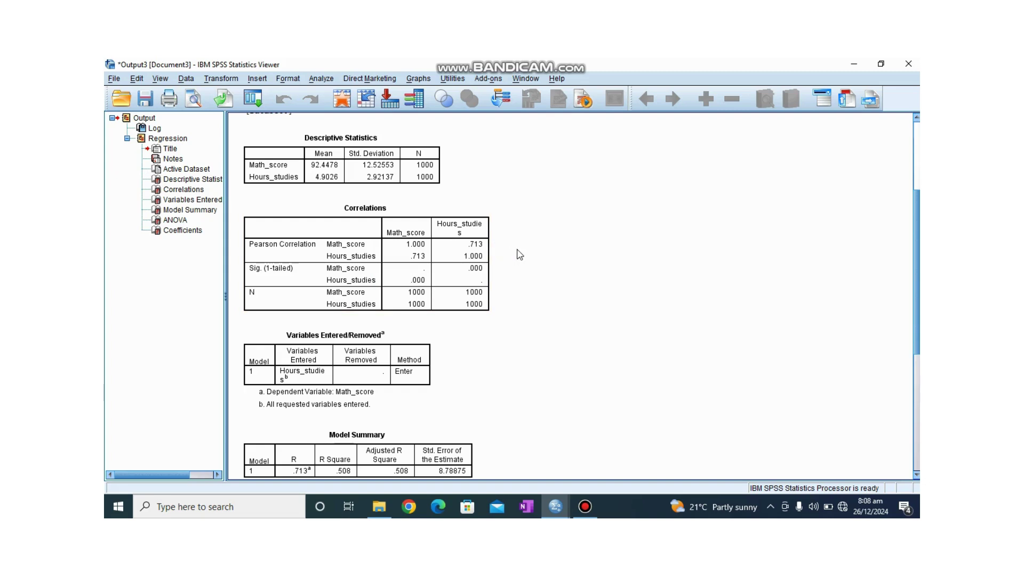
{"action": "left_click", "coordinate": [488, 256]}
Examine the R, R Square, Adjusted R Square and standard error in the Model Summary table, along with the ANOVA table
{"action": "scroll", "coordinate": [917, 228], "scroll_direction": "down", "scroll_amount": 4}
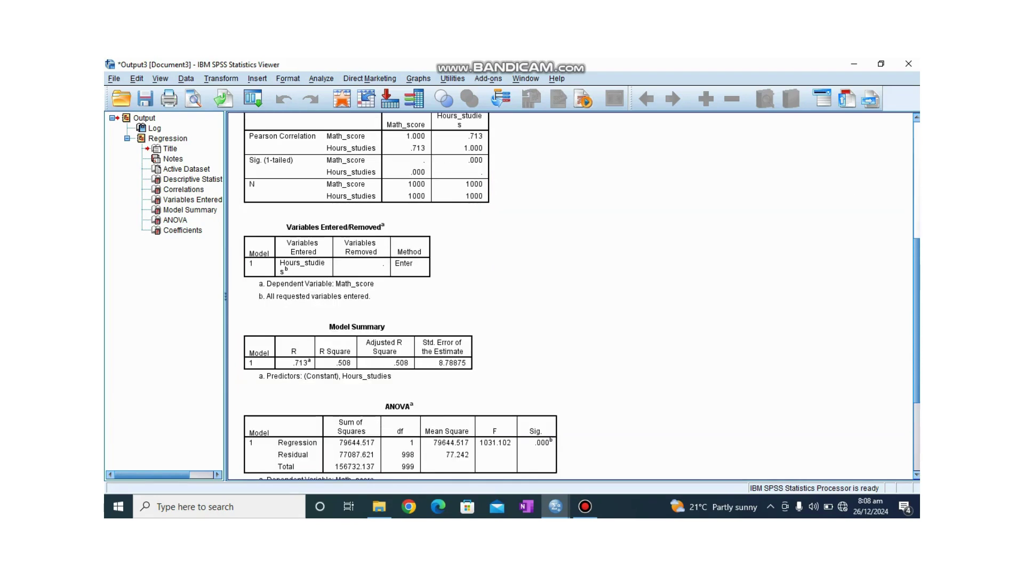
{"action": "scroll", "coordinate": [570, 296], "scroll_direction": "down", "scroll_amount": 3}
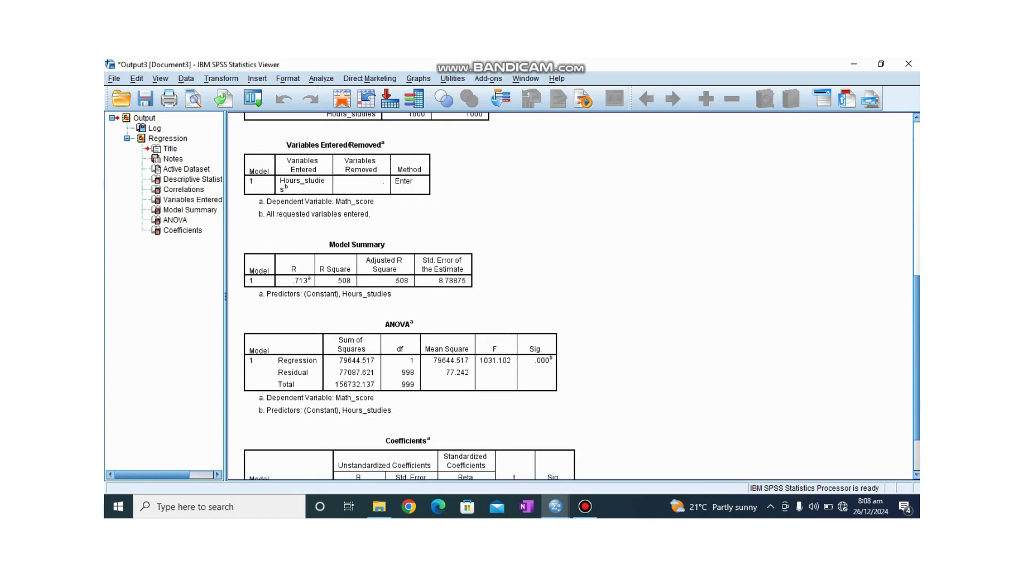
{"action": "scroll", "coordinate": [410, 296], "scroll_direction": "down", "scroll_amount": 2}
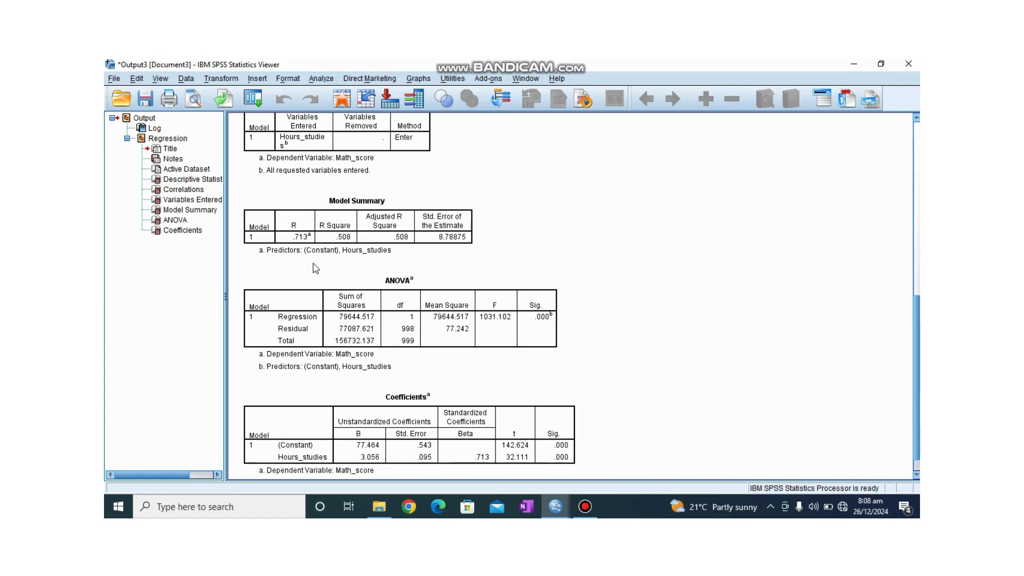
{"action": "left_click", "coordinate": [315, 248]}
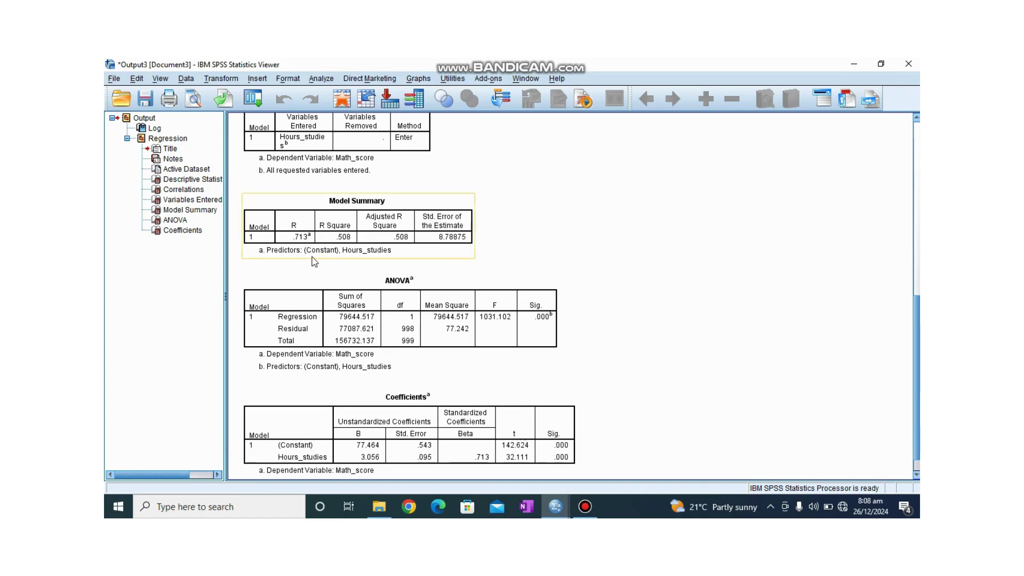
{"action": "left_click", "coordinate": [318, 265]}
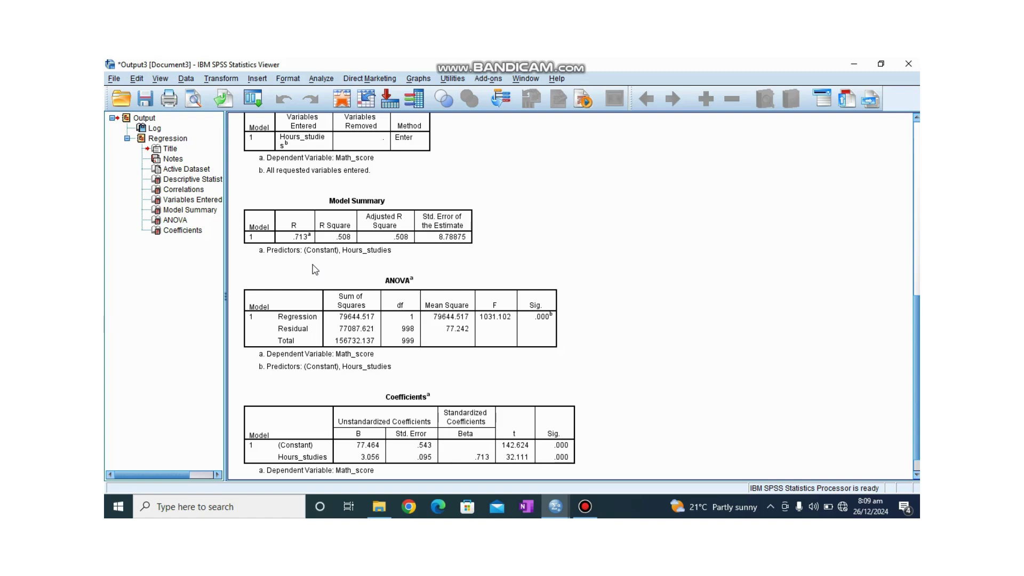
{"action": "left_click", "coordinate": [320, 255]}
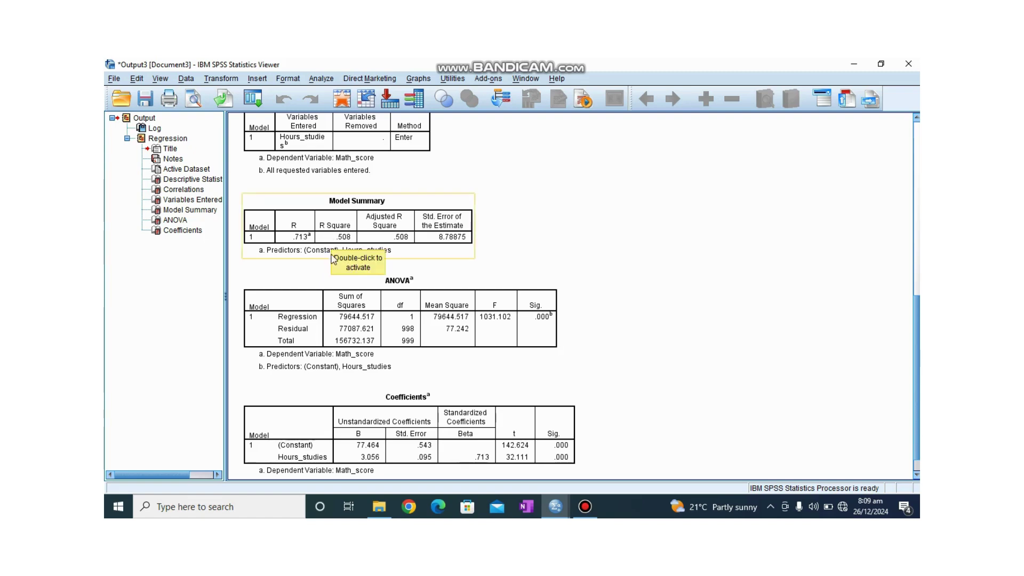
{"action": "left_click", "coordinate": [334, 260]}
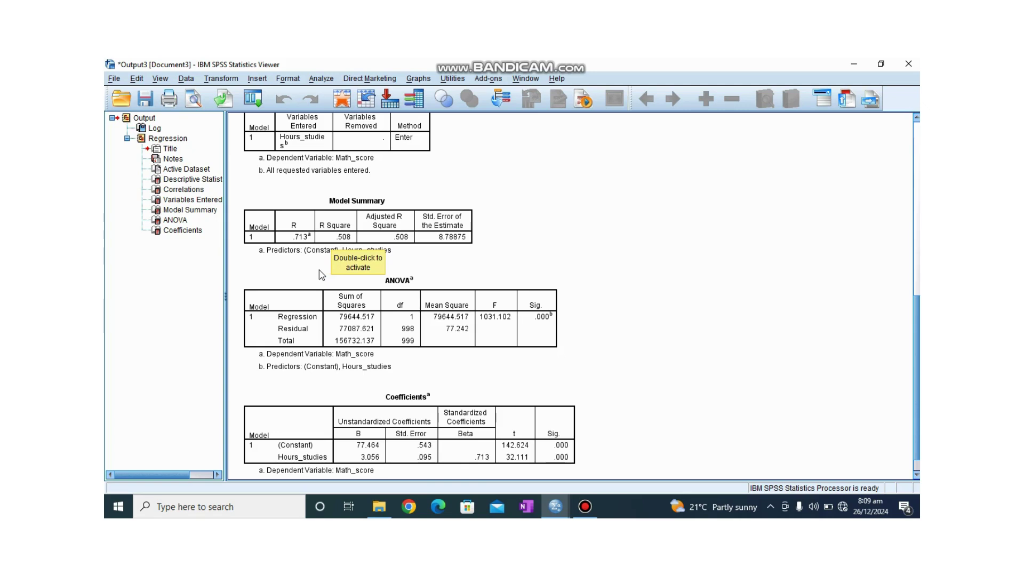
{"action": "left_click", "coordinate": [326, 282]}
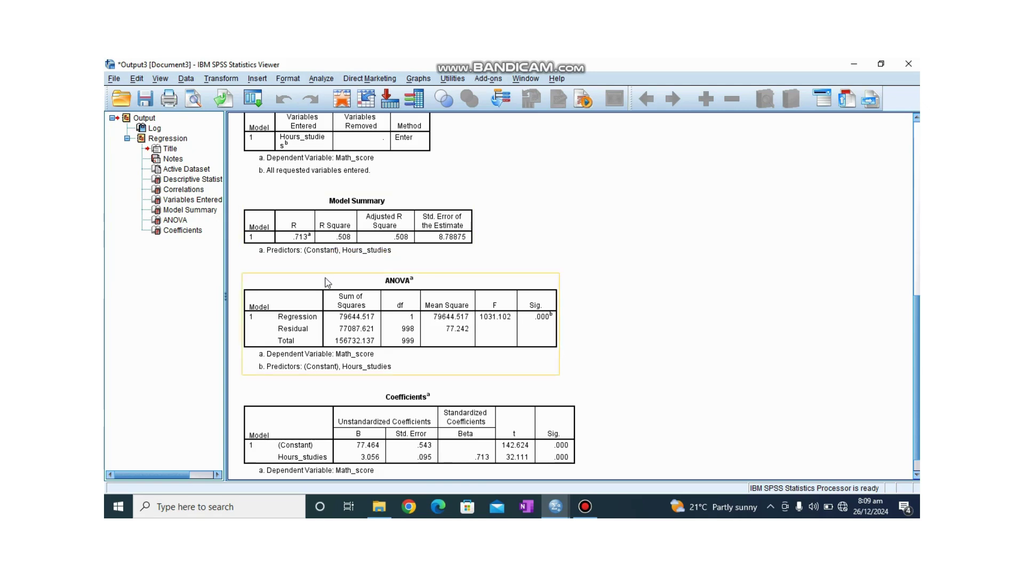
{"action": "left_click", "coordinate": [333, 271]}
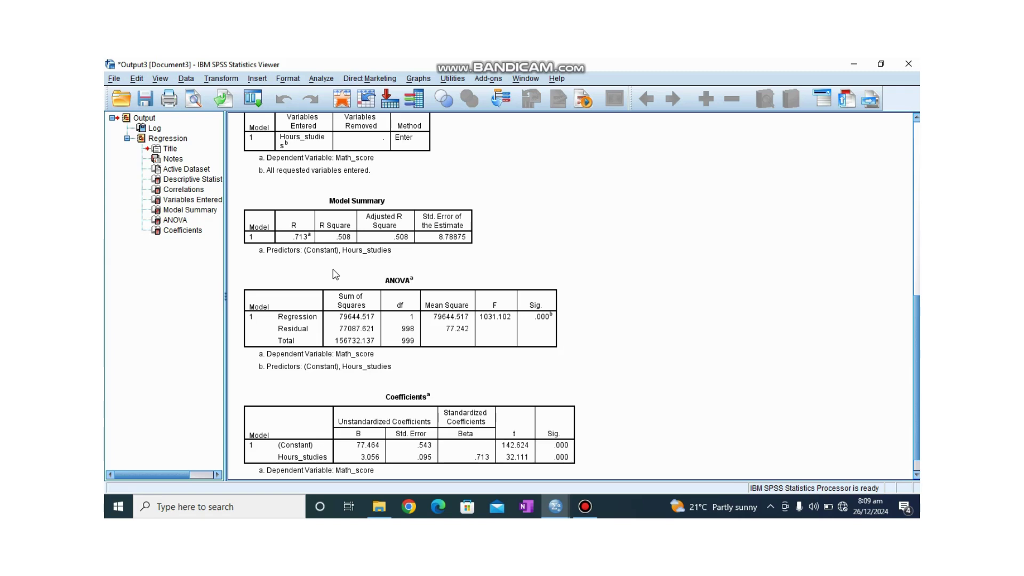
{"action": "left_click", "coordinate": [364, 262]}
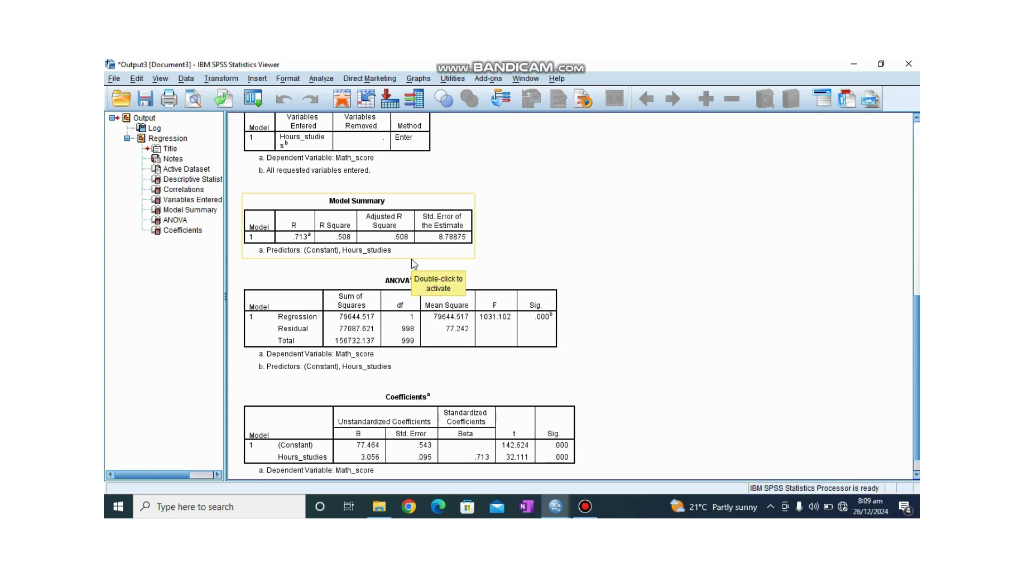
{"action": "left_click", "coordinate": [414, 265]}
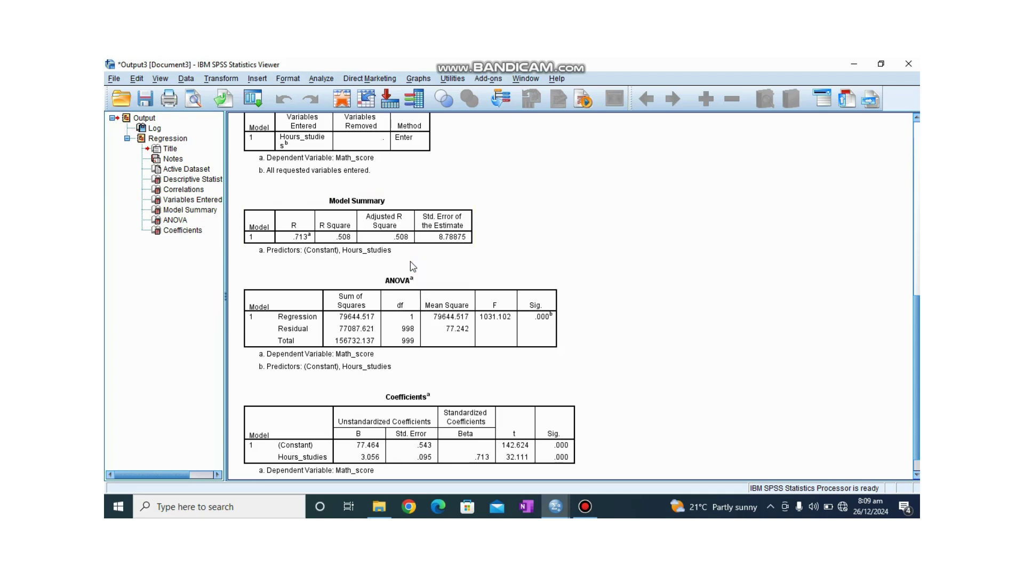
{"action": "left_click", "coordinate": [413, 264]}
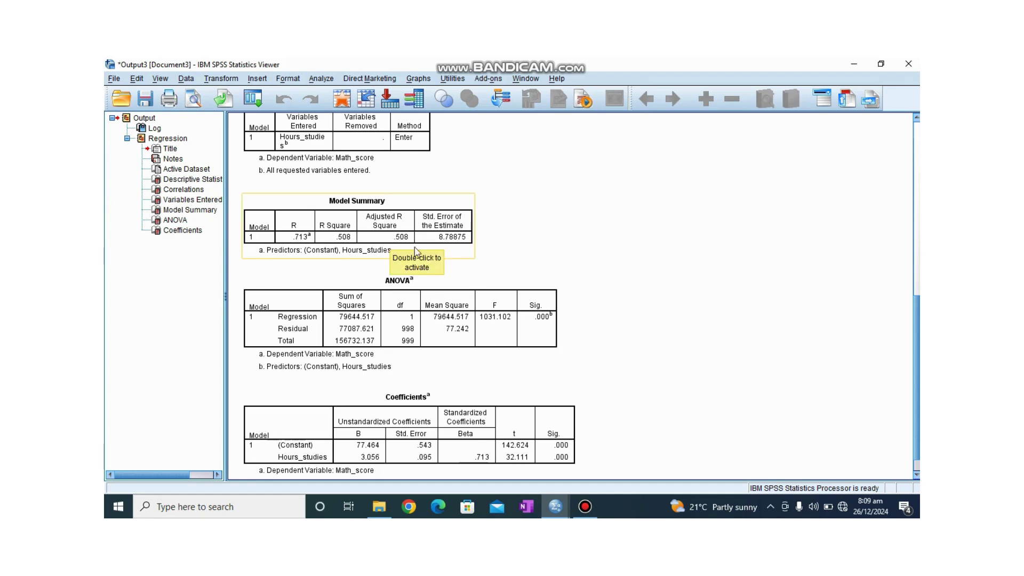
{"action": "left_click", "coordinate": [511, 241]}
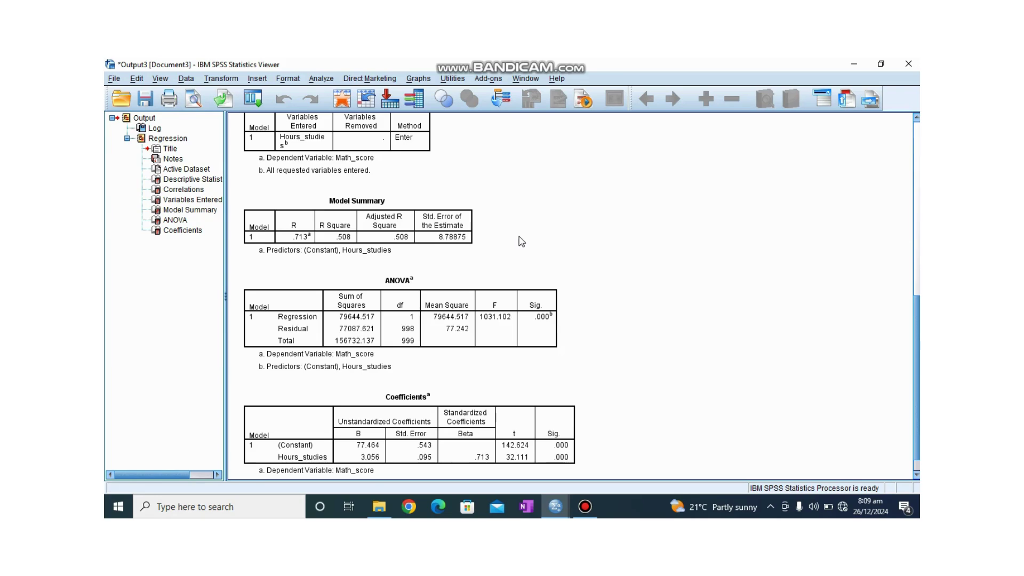
{"action": "left_click", "coordinate": [469, 255]}
Examine the constant and the Hours_studies coefficient in the Coefficients table at the end of the output
{"action": "scroll", "coordinate": [917, 328], "scroll_direction": "down", "scroll_amount": 1}
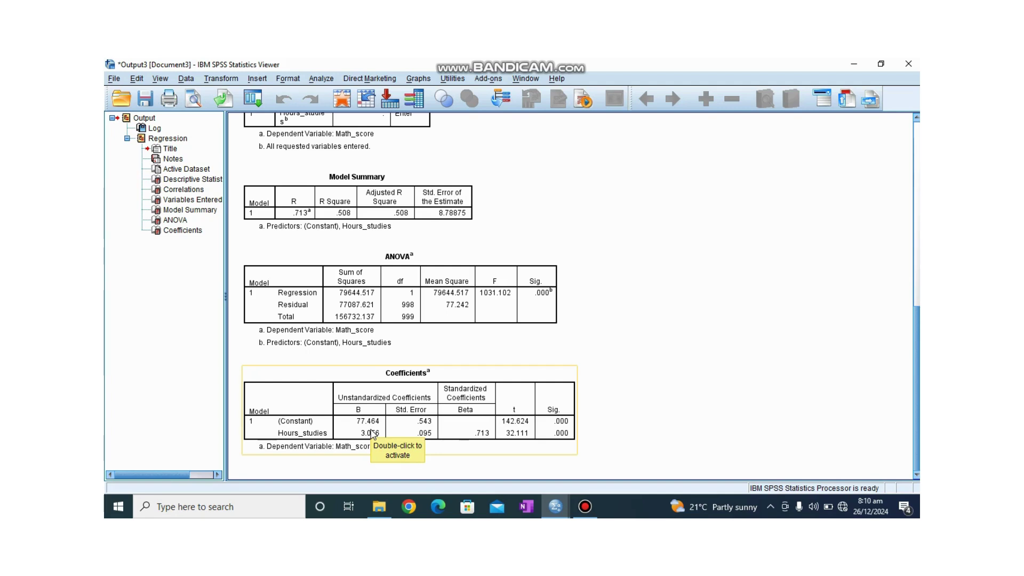
{"action": "left_click", "coordinate": [481, 460]}
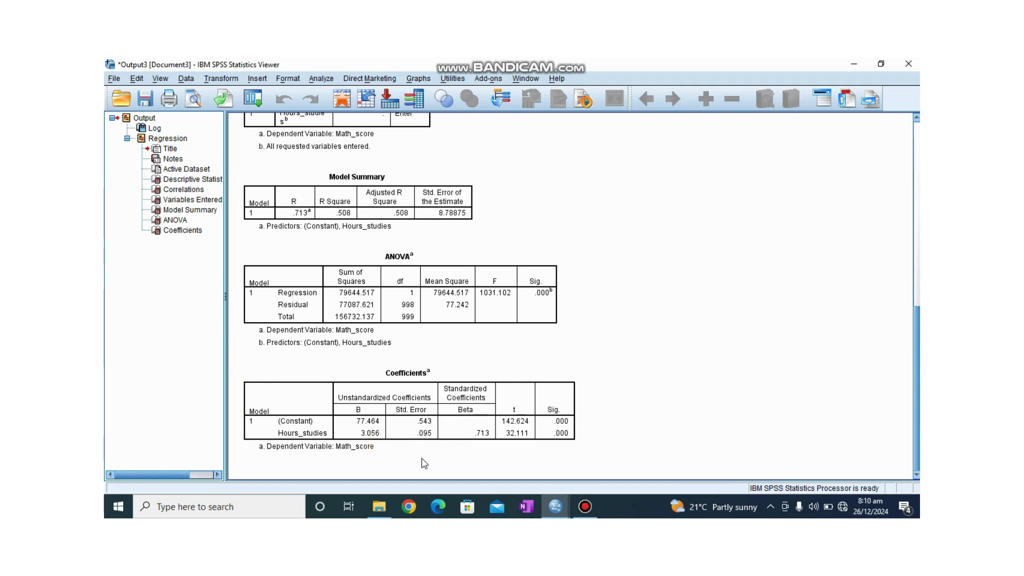
{"action": "left_click", "coordinate": [398, 454]}
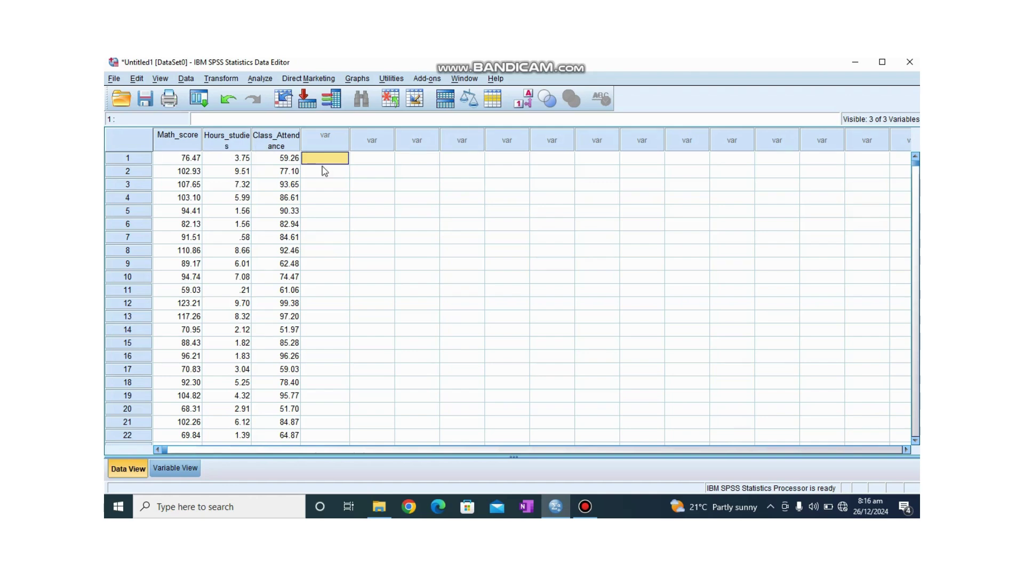
Set up a linear regression with Math_score as the dependent variable and Hours_studies and Class_Attendance as the independent variables
{"action": "left_click", "coordinate": [261, 79]}
{"action": "mouse_move", "coordinate": [305, 139]}
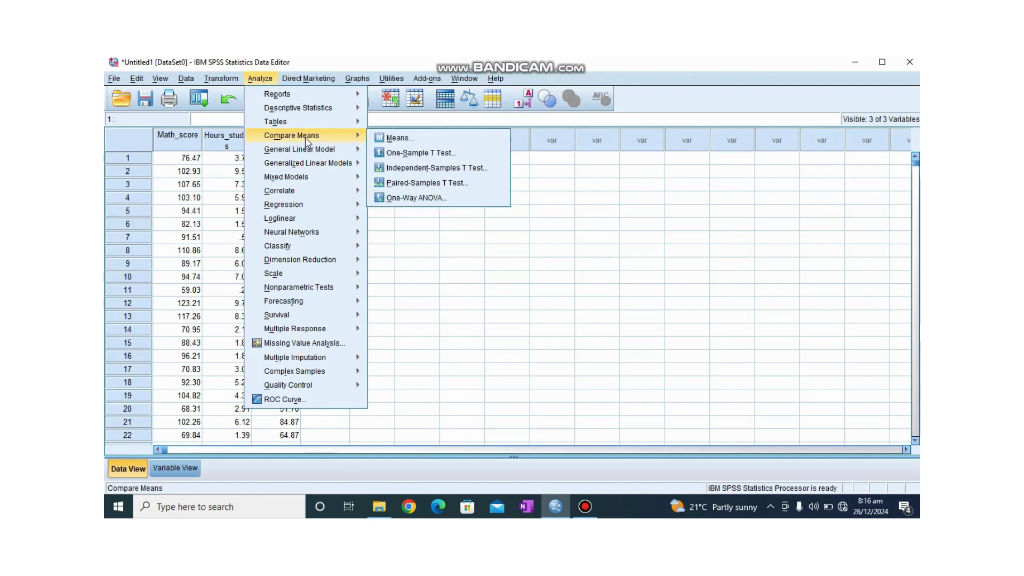
{"action": "mouse_move", "coordinate": [331, 209]}
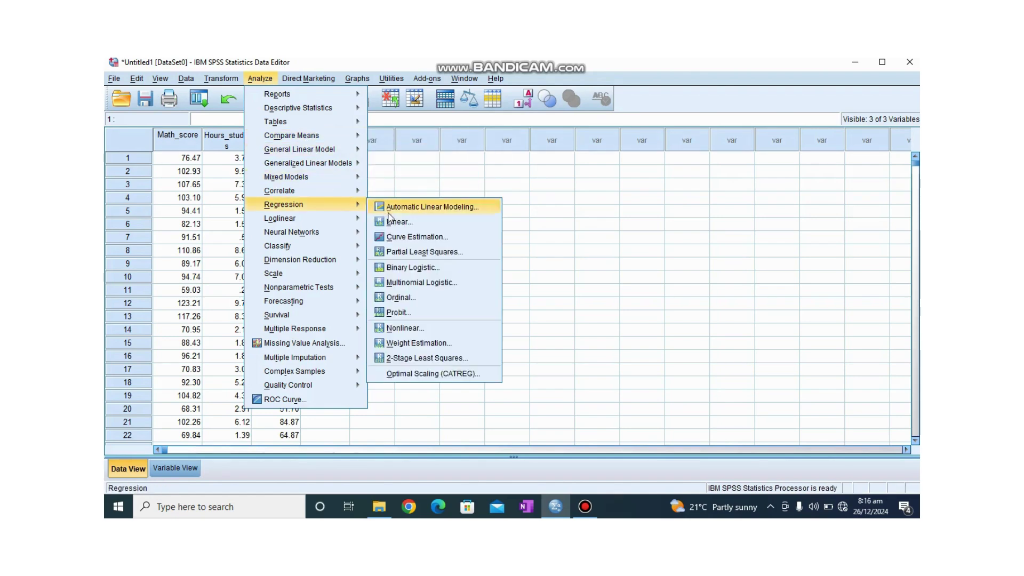
{"action": "left_click", "coordinate": [398, 222]}
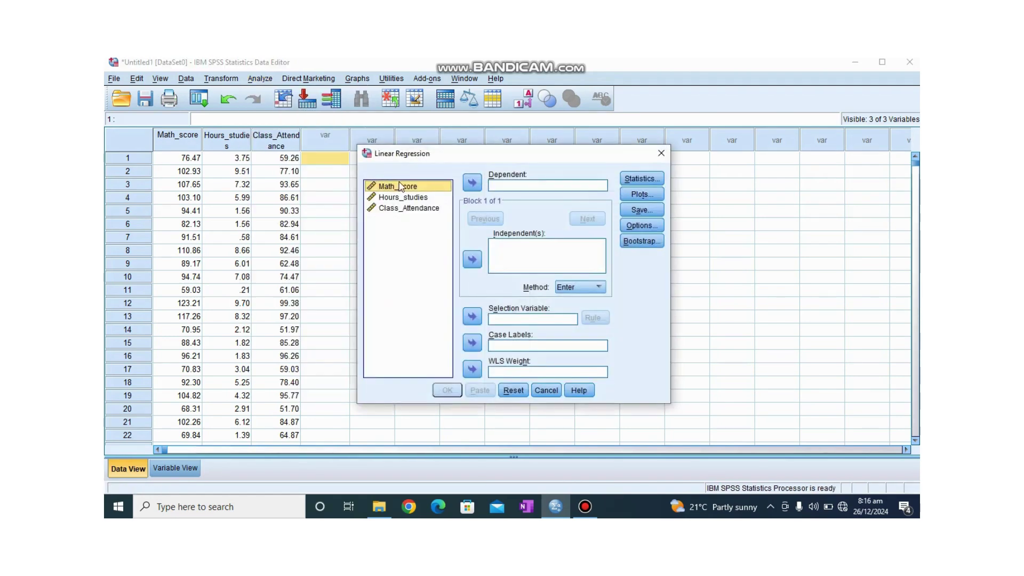
{"action": "left_click", "coordinate": [472, 183]}
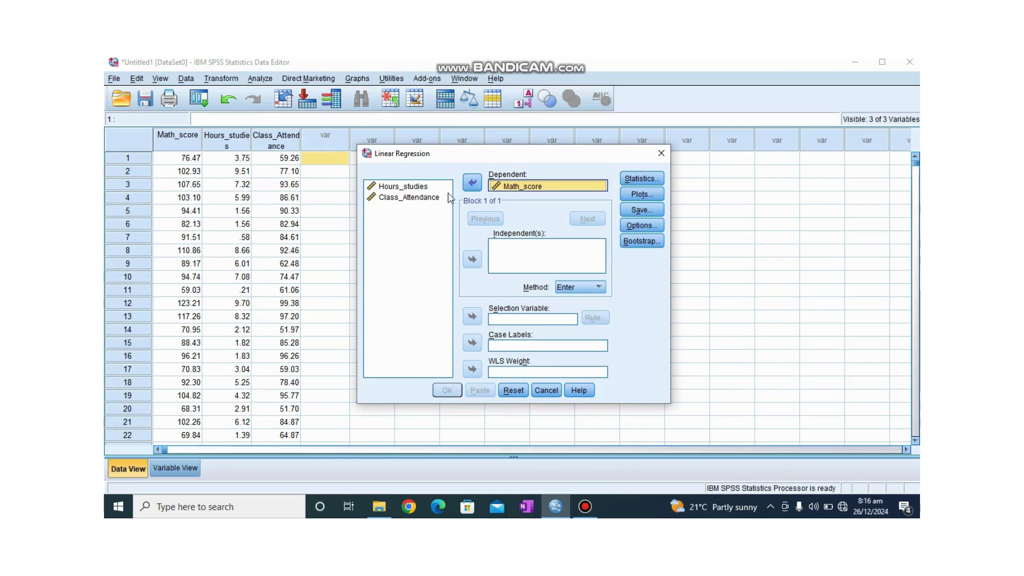
{"action": "left_click", "coordinate": [421, 188]}
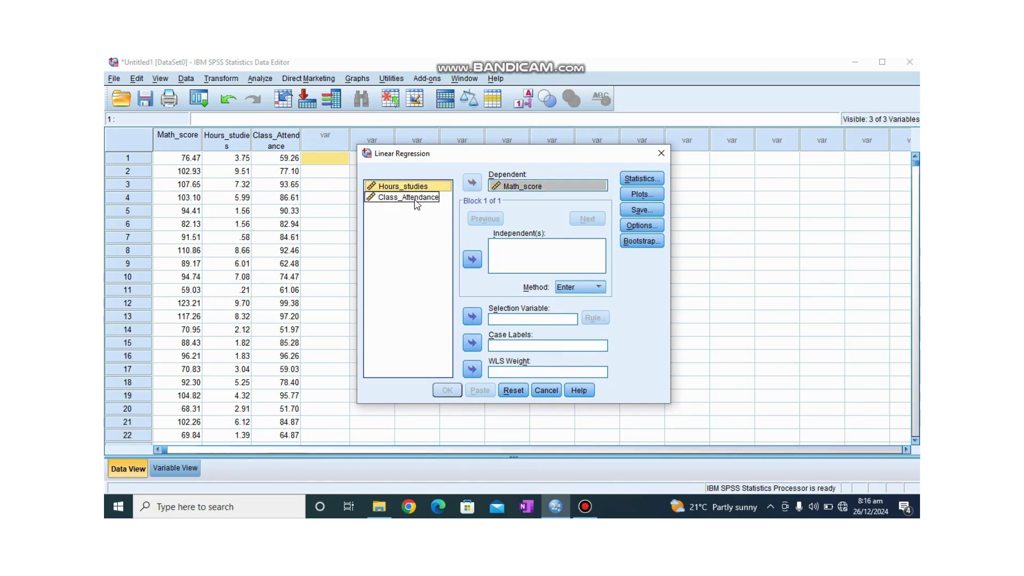
{"action": "left_click", "coordinate": [416, 199], "text": "shift"}
{"action": "left_click", "coordinate": [472, 259]}
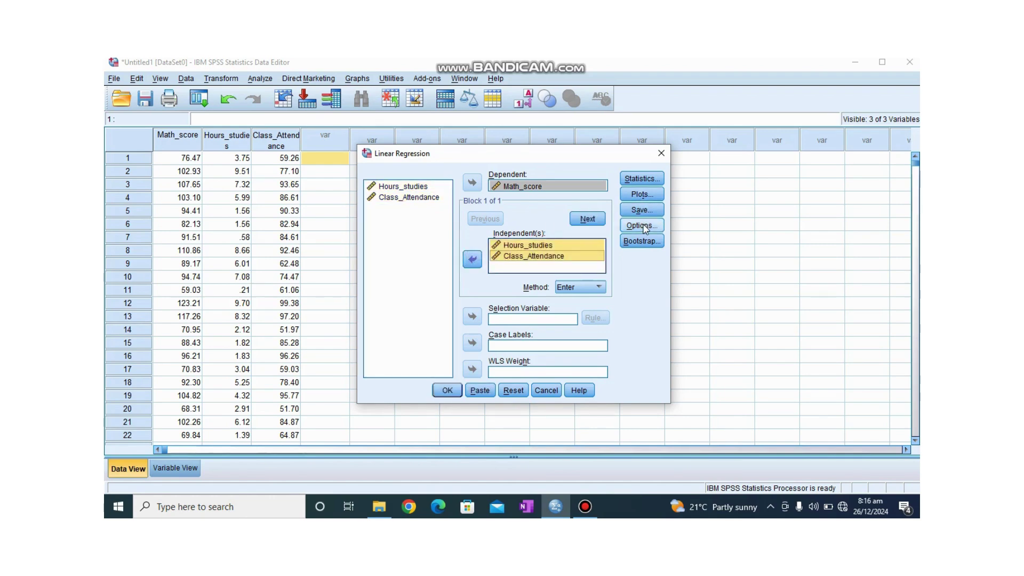
Include Descriptives in the statistics of the two-predictor regression, keeping Estimates and Model fit, and run the analysis
{"action": "left_click", "coordinate": [642, 178]}
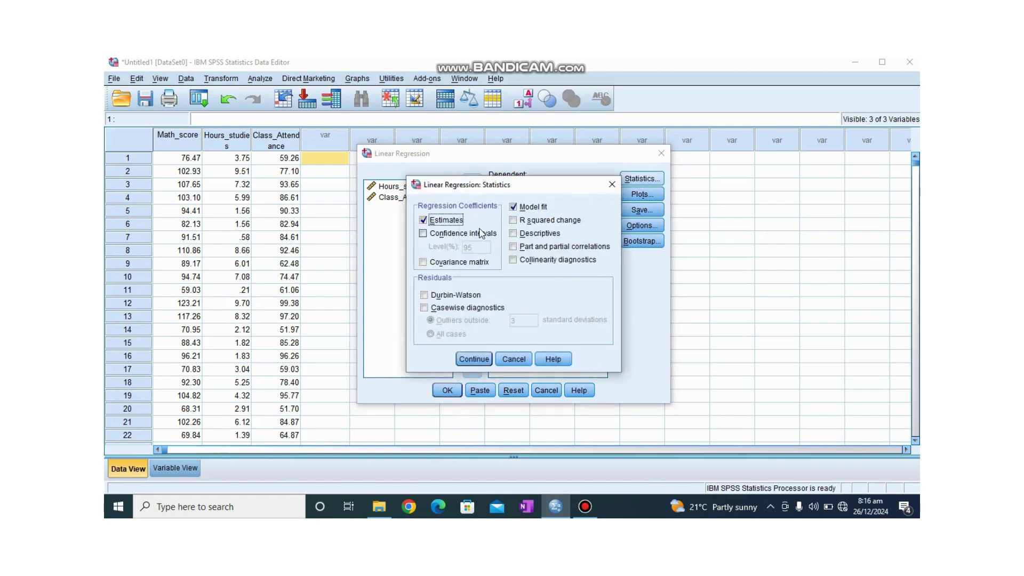
{"action": "left_click", "coordinate": [513, 233]}
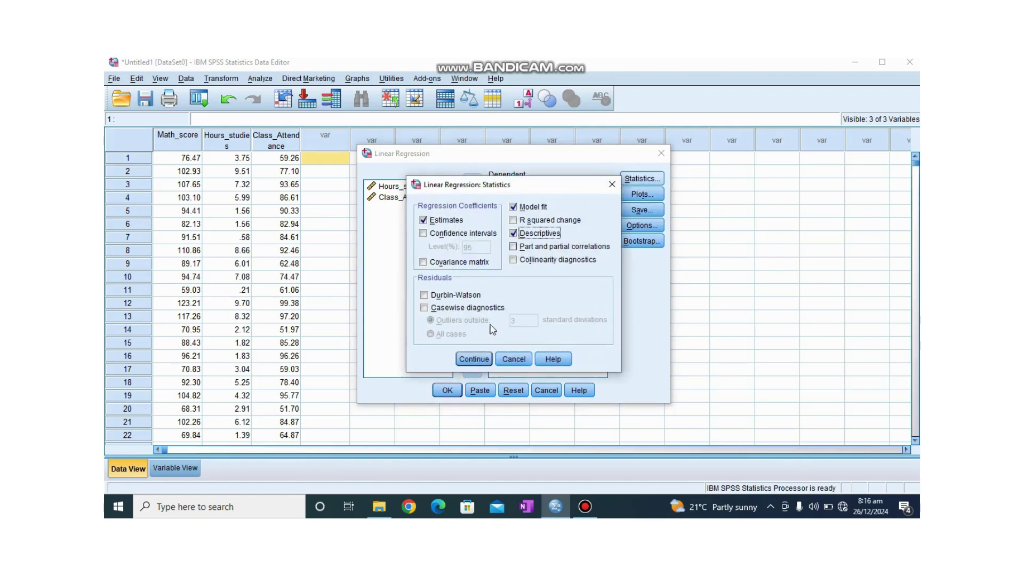
{"action": "left_click", "coordinate": [478, 360]}
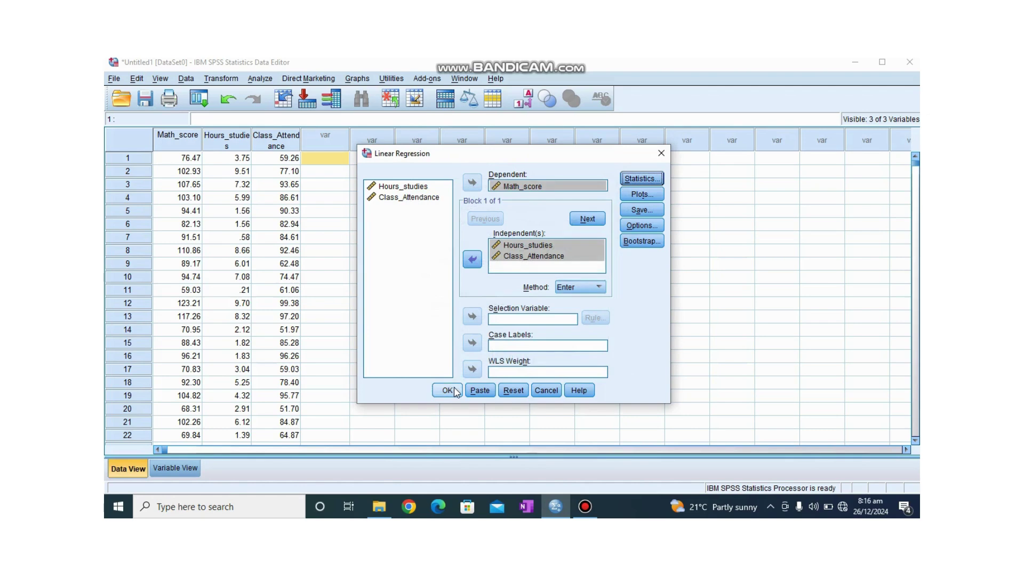
{"action": "left_click", "coordinate": [454, 391]}
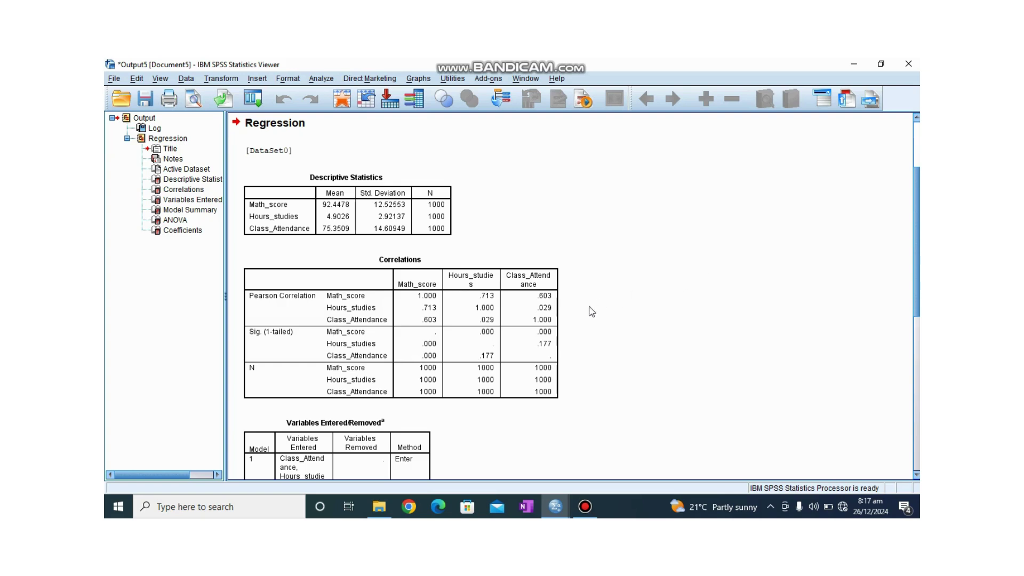
Examine the Pearson correlations and one-tailed significance values among Math_score, Hours_studies and Class_Attendance in the Correlations table
{"action": "left_click", "coordinate": [460, 337]}
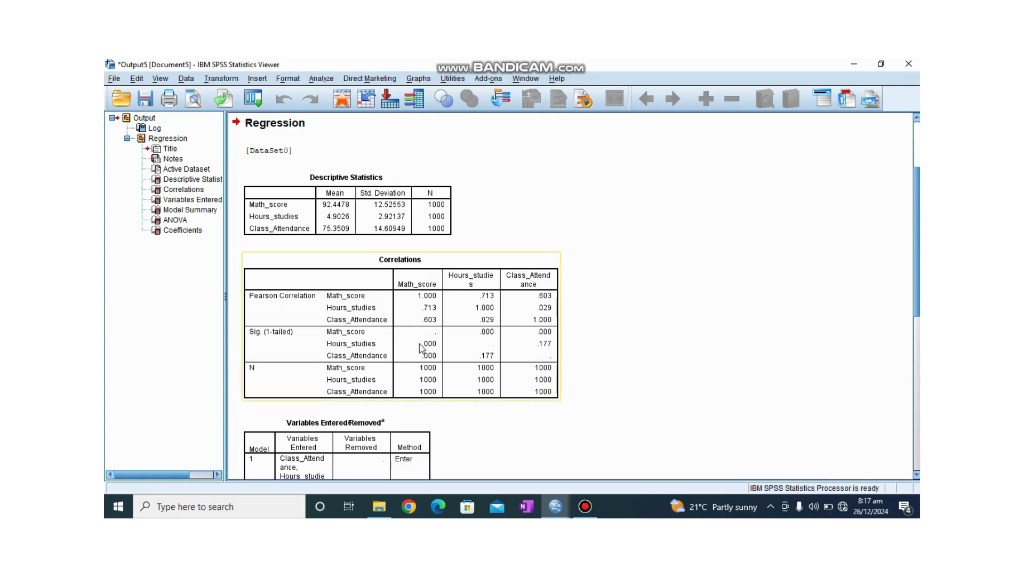
{"action": "left_click", "coordinate": [649, 320]}
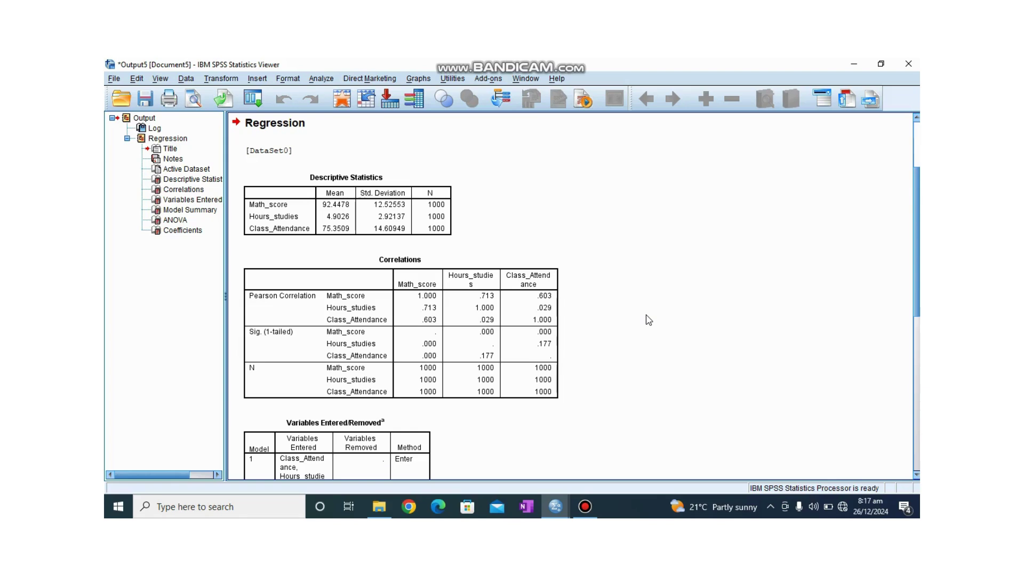
{"action": "left_click", "coordinate": [472, 350]}
Examine the Variables Entered/Removed table and the R, R Square and Adjusted R Square in the two-predictor Model Summary
{"action": "scroll", "coordinate": [919, 289], "scroll_direction": "down", "scroll_amount": 8}
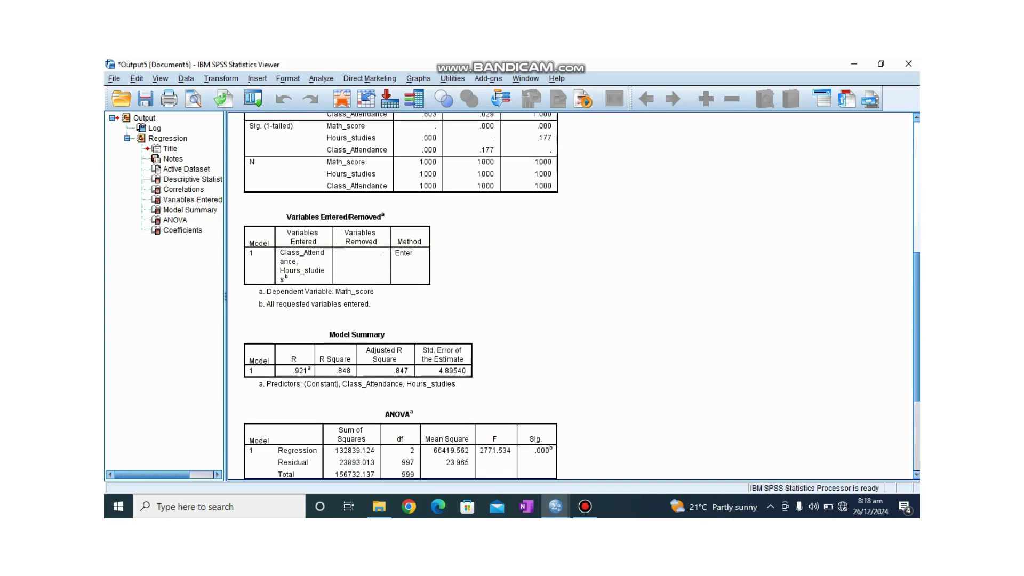
{"action": "scroll", "coordinate": [919, 289], "scroll_direction": "down", "scroll_amount": 2}
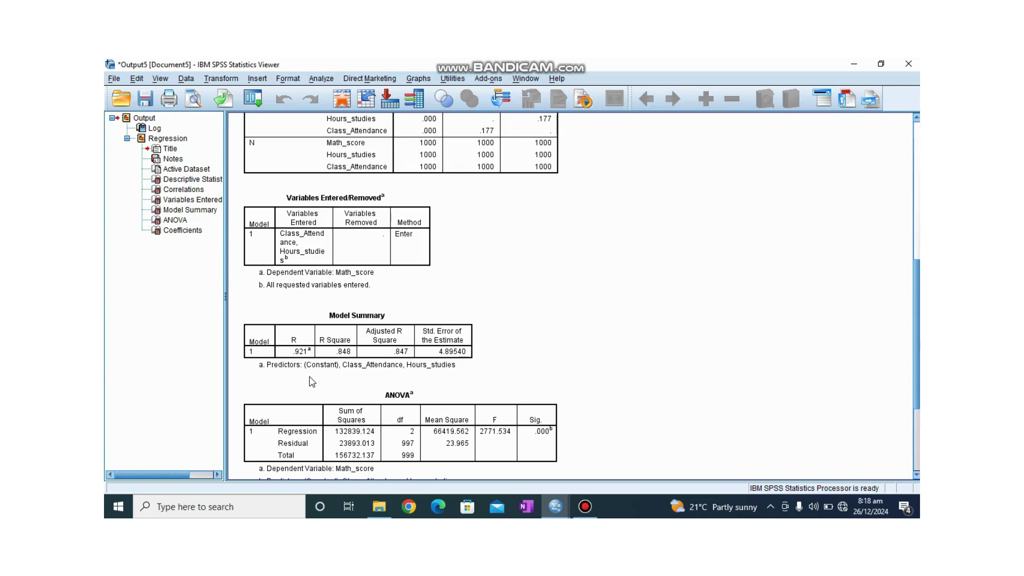
{"action": "left_click", "coordinate": [333, 370]}
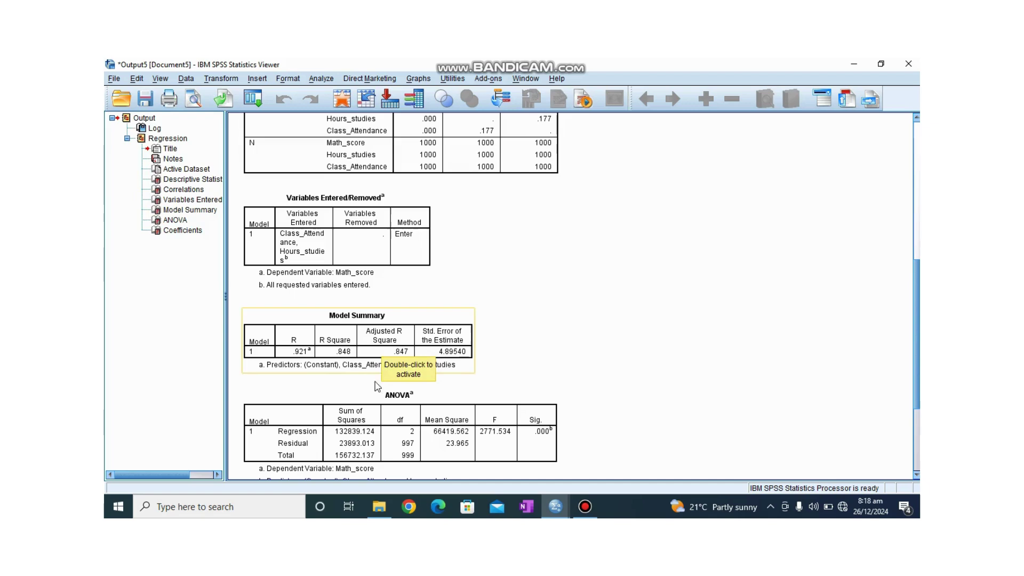
{"action": "left_click", "coordinate": [365, 401]}
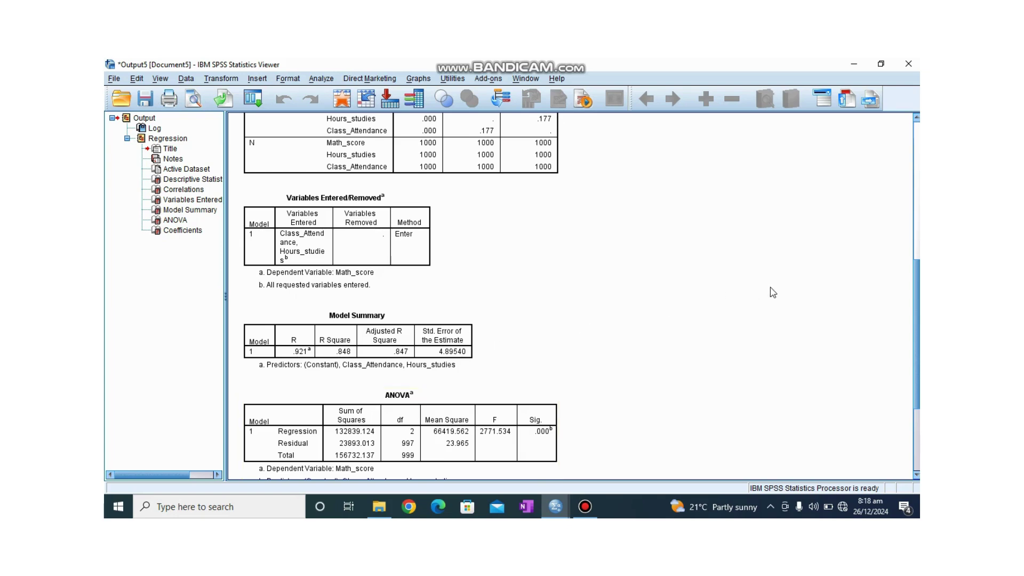
Examine the ANOVA table and the constant, Hours_studies and Class_Attendance coefficients with their significance in the Coefficients table
{"action": "scroll", "coordinate": [915, 313], "scroll_direction": "down", "scroll_amount": 4}
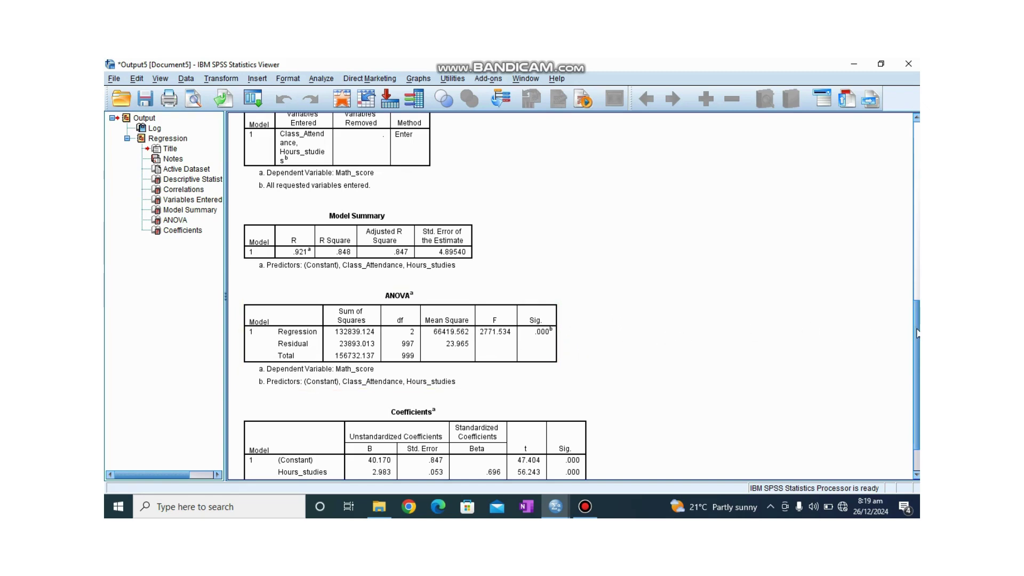
{"action": "left_click_drag", "start_coordinate": [917, 333], "coordinate": [918, 352]}
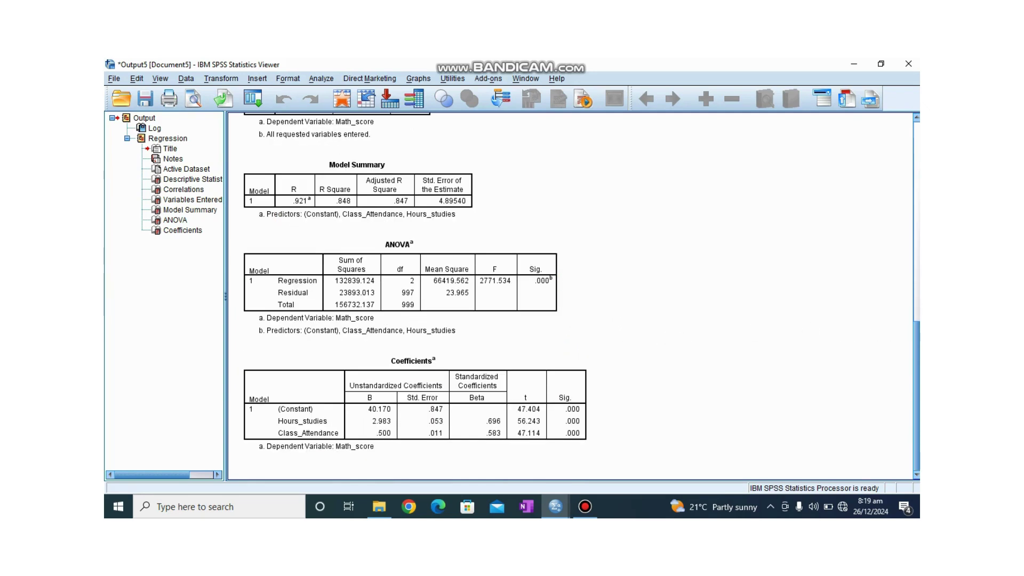
{"action": "left_click", "coordinate": [568, 419]}
{"action": "left_click", "coordinate": [369, 436]}
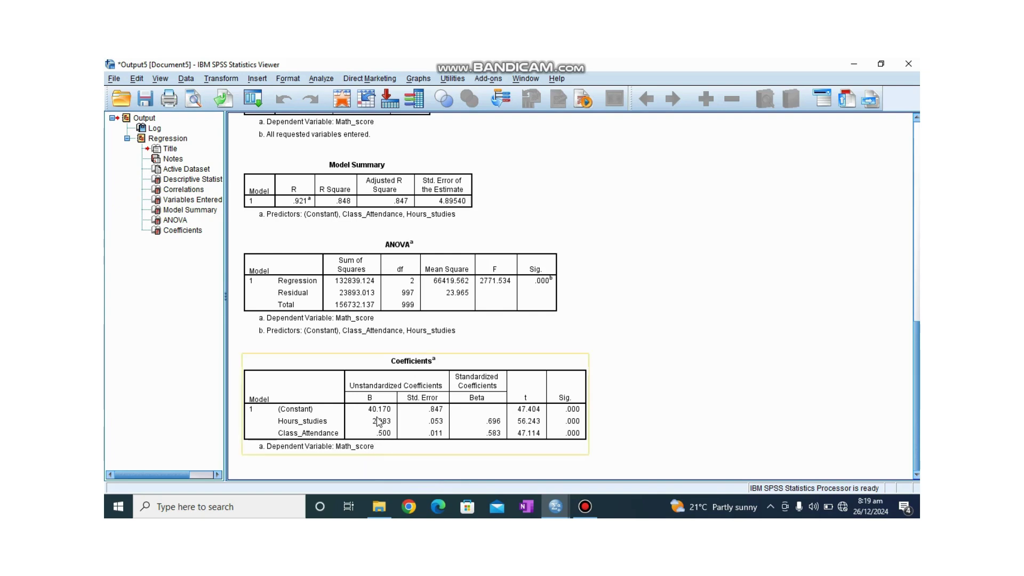